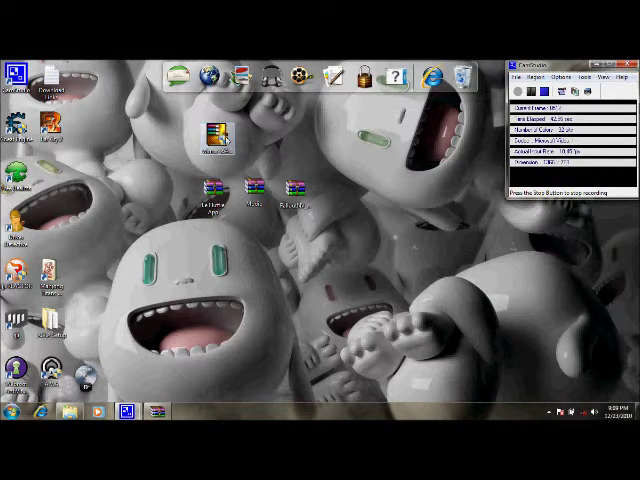
Step: Extract the Le Fluffie App folder from its archive to the desktop
{"action": "left_click", "coordinate": [213, 192]}
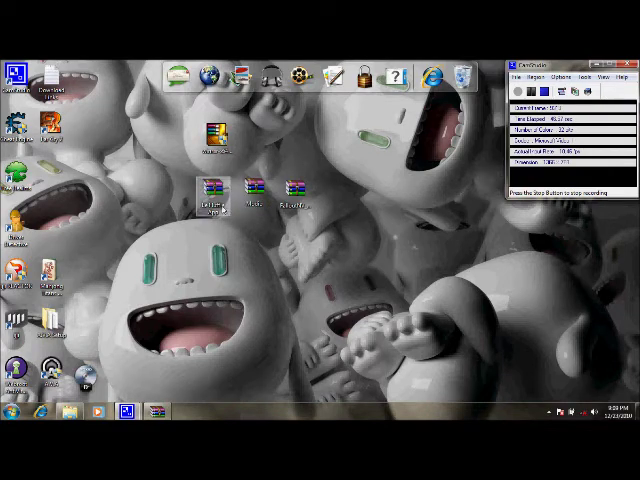
{"action": "left_click", "coordinate": [185, 143]}
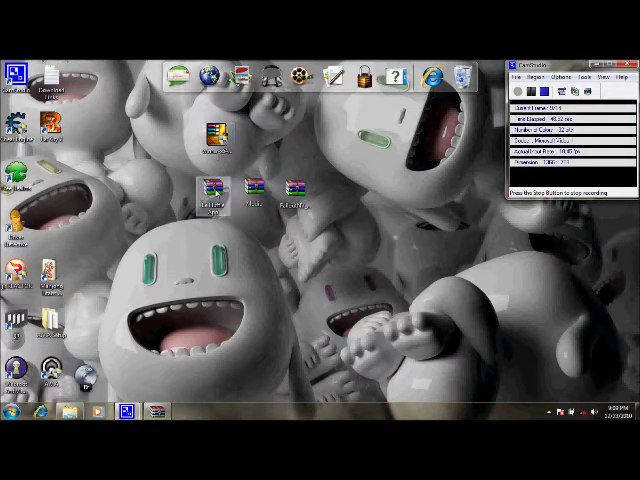
{"action": "double_click", "coordinate": [213, 195]}
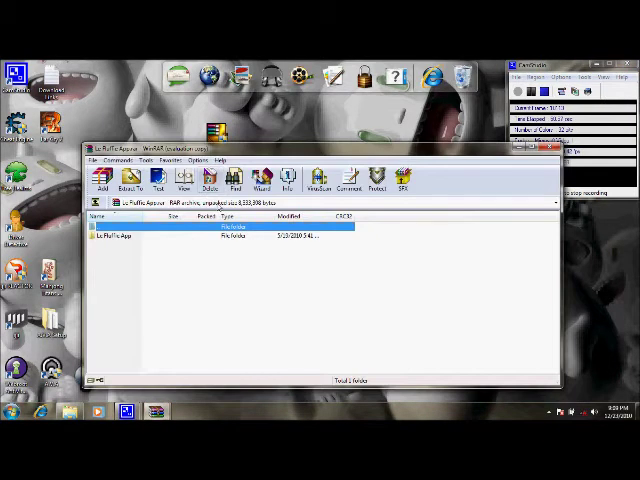
{"action": "left_click", "coordinate": [120, 237]}
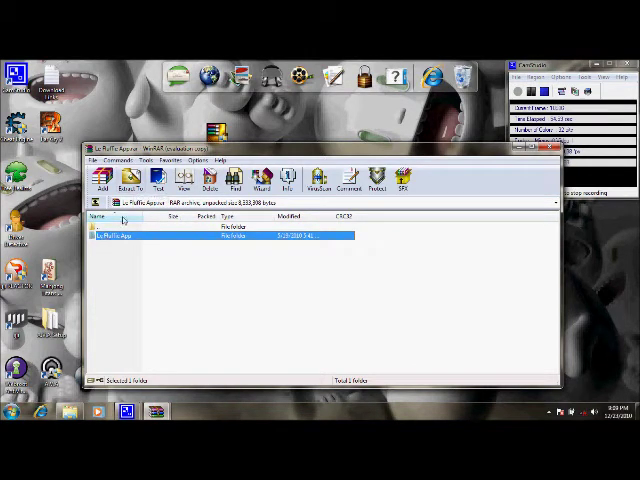
{"action": "left_click", "coordinate": [130, 180]}
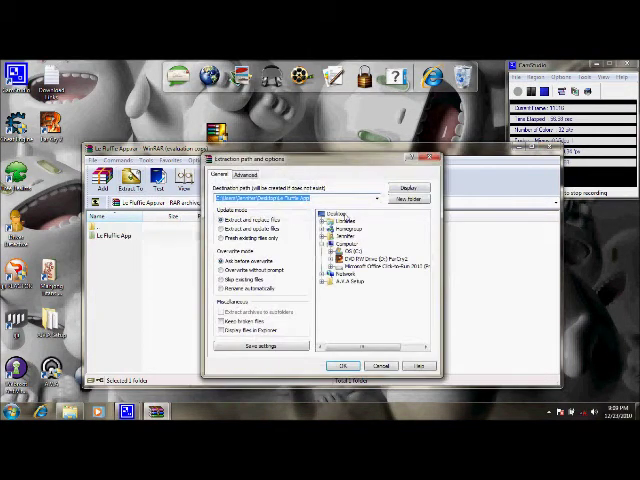
{"action": "left_click", "coordinate": [341, 366]}
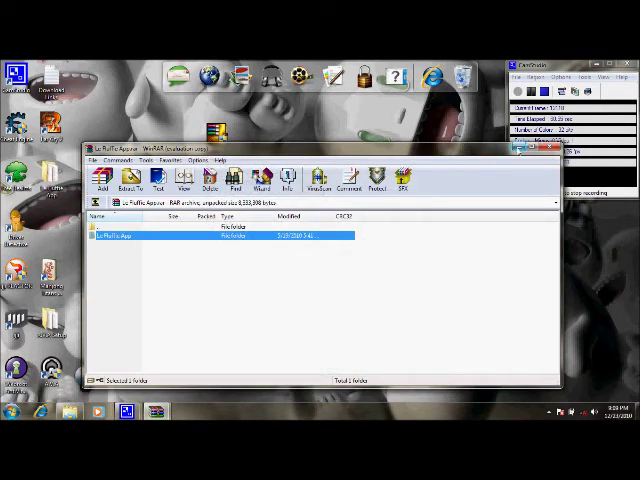
Step: Close WinRAR and inspect the extracted Le Fluffie App folder's application and DLL files
{"action": "left_click", "coordinate": [550, 147]}
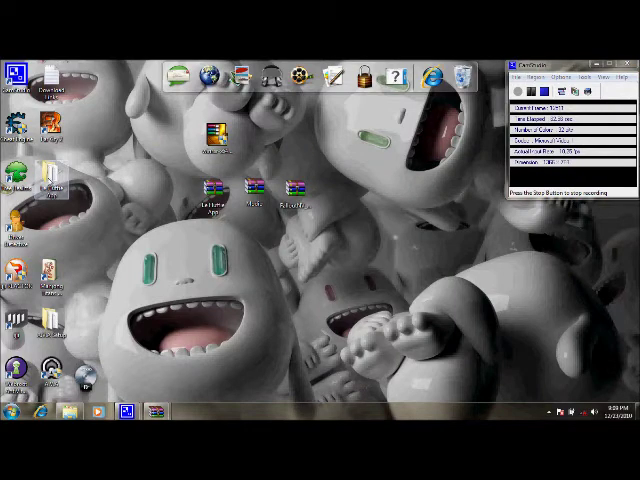
{"action": "double_click", "coordinate": [50, 182]}
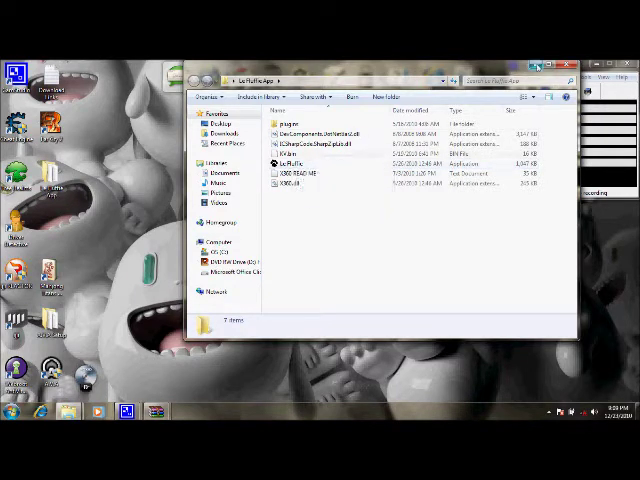
{"action": "left_click", "coordinate": [537, 66]}
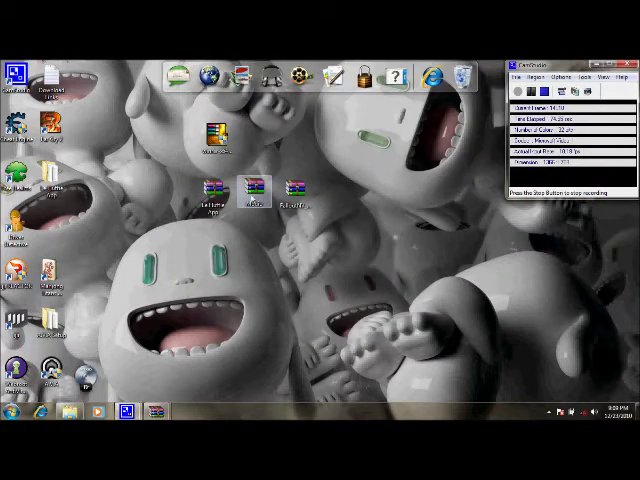
Step: Extract the Modio folder from the Modio archive to the desktop
{"action": "double_click", "coordinate": [255, 192]}
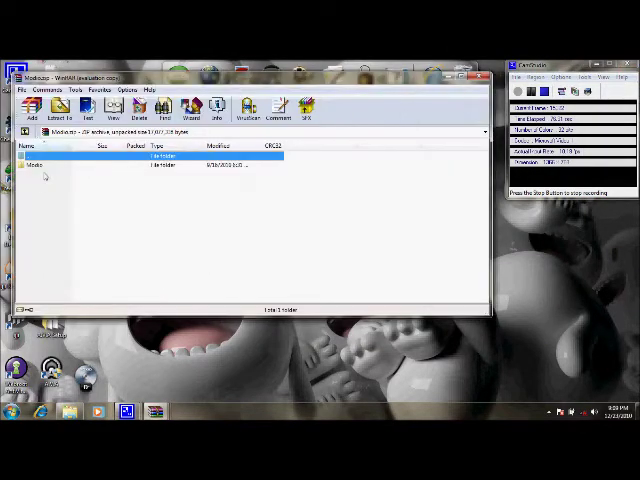
{"action": "left_click", "coordinate": [36, 164]}
{"action": "left_click", "coordinate": [59, 108]}
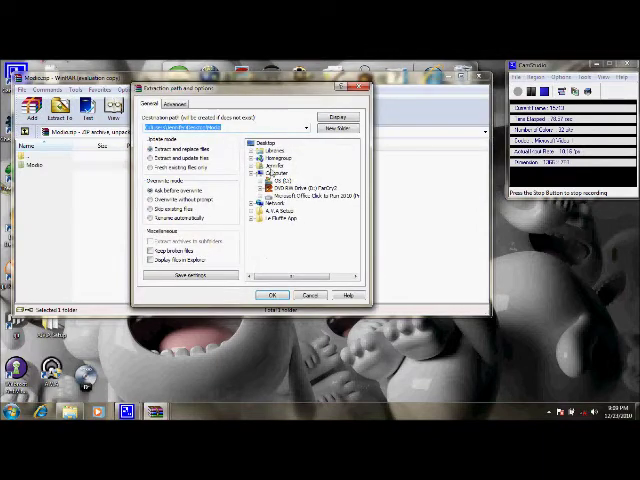
{"action": "left_click", "coordinate": [272, 295]}
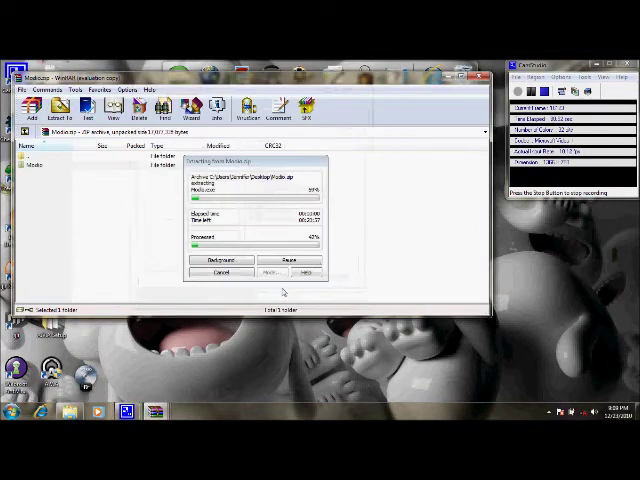
{"action": "left_click", "coordinate": [481, 77]}
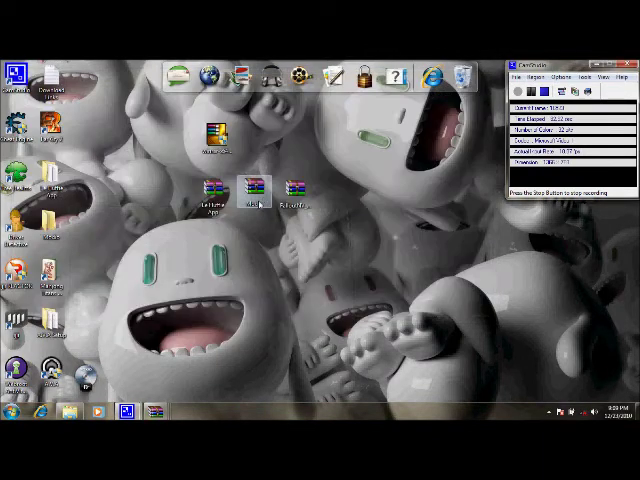
Step: Extract the FalloutNV folder from the Fallout NV VE Beta 3.0 archive to the desktop
{"action": "double_click", "coordinate": [296, 192]}
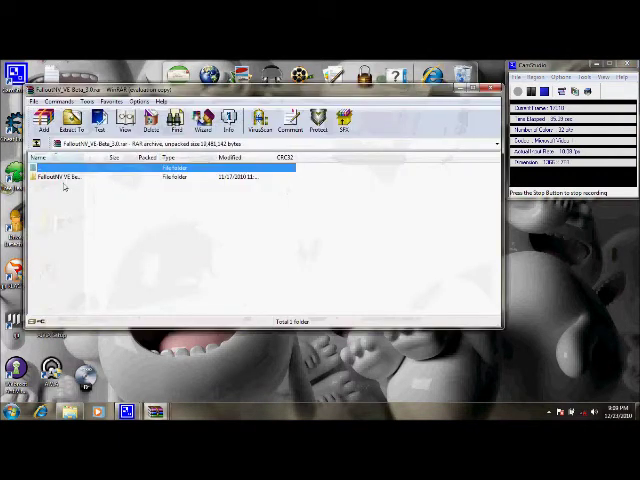
{"action": "left_click", "coordinate": [72, 177]}
{"action": "double_click", "coordinate": [72, 177]}
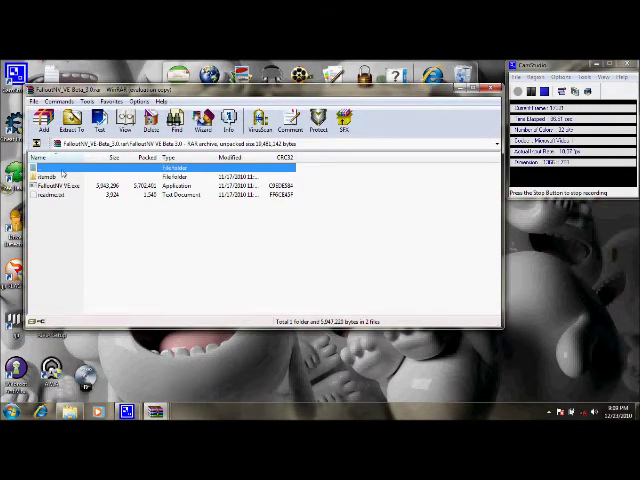
{"action": "double_click", "coordinate": [58, 170]}
{"action": "left_click", "coordinate": [71, 120]}
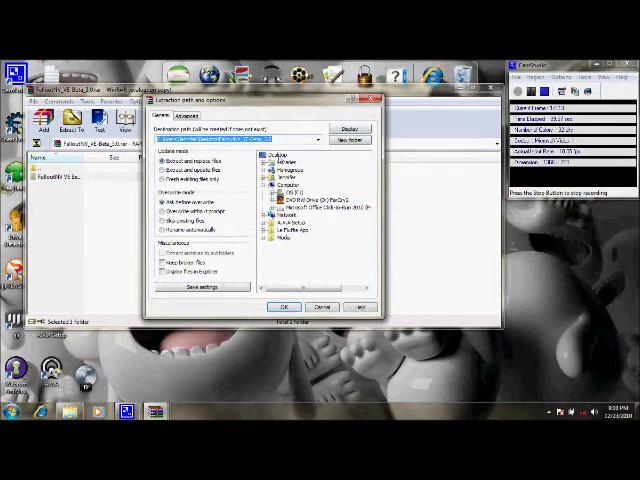
{"action": "left_click", "coordinate": [285, 306]}
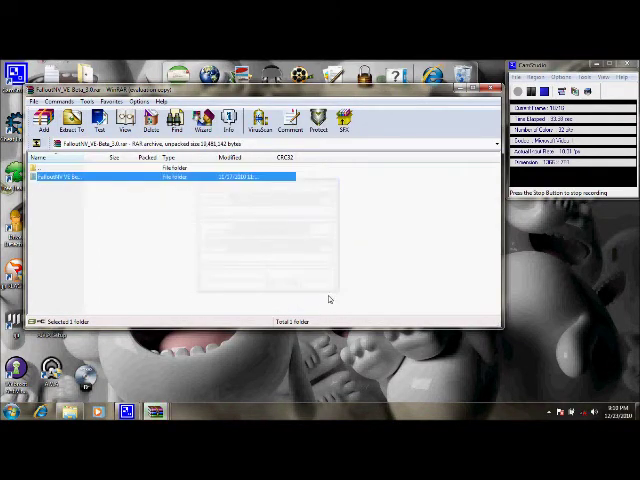
{"action": "key", "text": "Escape"}
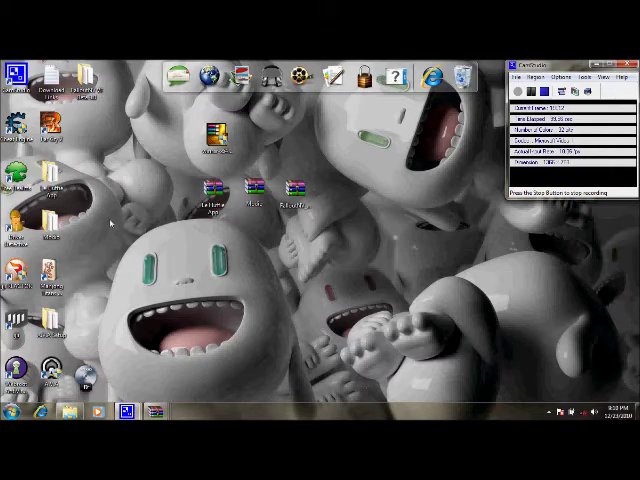
{"action": "double_click", "coordinate": [50, 220]}
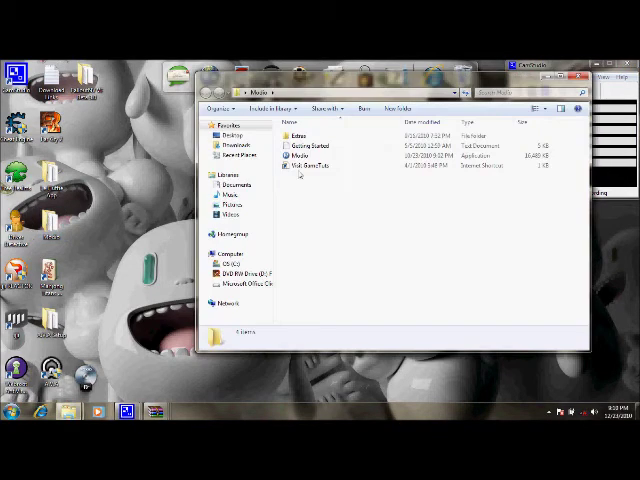
{"action": "left_click", "coordinate": [578, 76]}
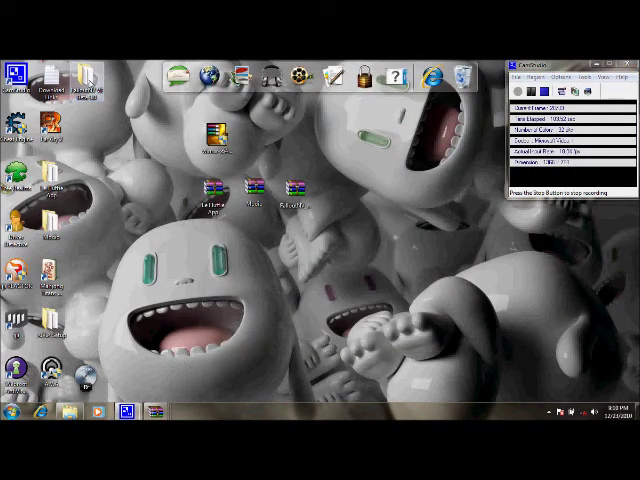
{"action": "double_click", "coordinate": [87, 82]}
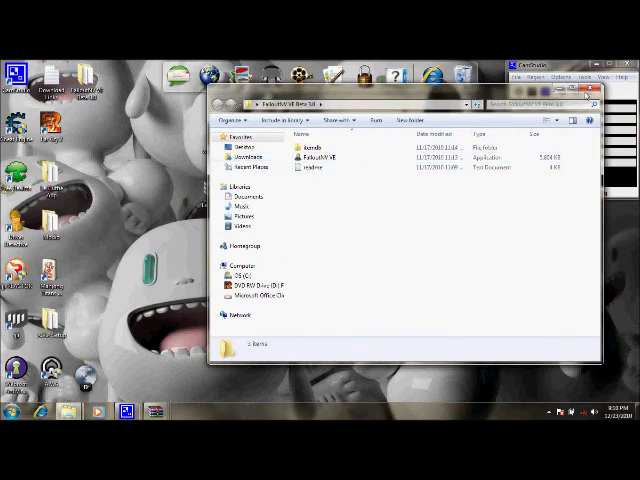